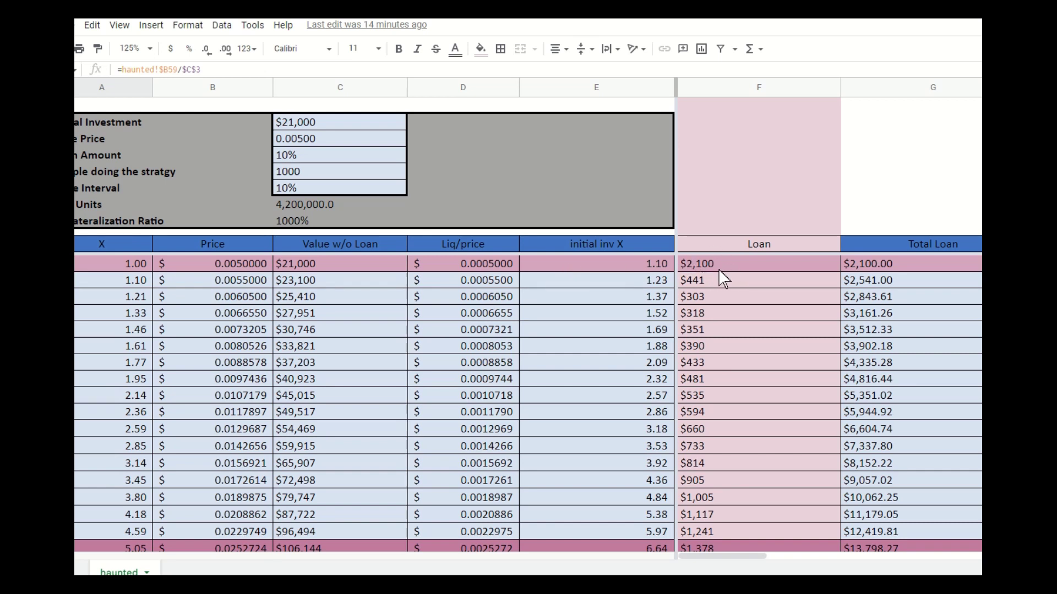
{"action": "left_click_drag", "start_coordinate": [730, 554], "coordinate": [951, 560]}
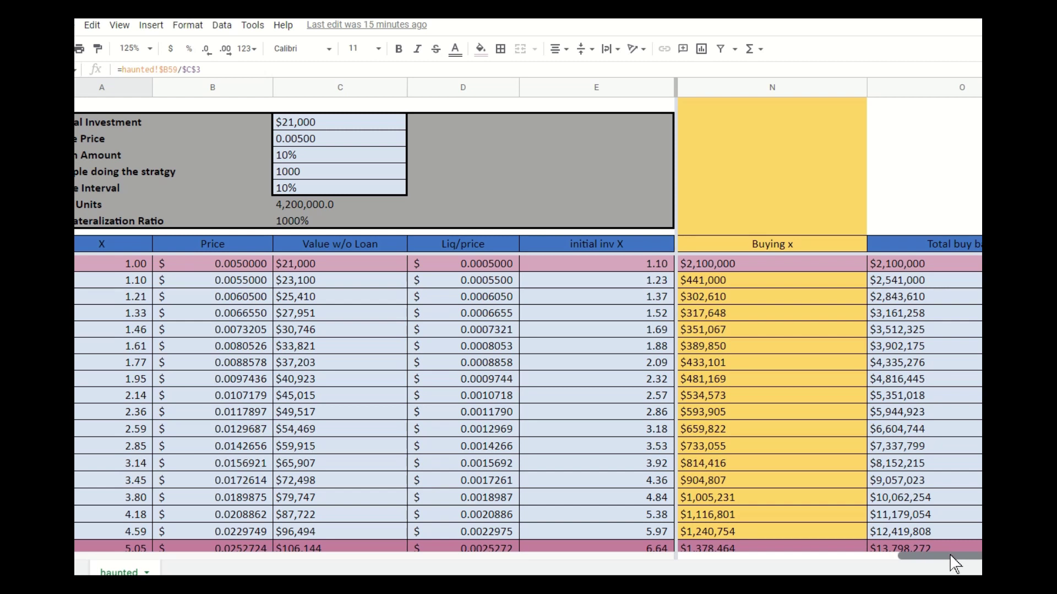
{"action": "left_click_drag", "start_coordinate": [949, 555], "coordinate": [722, 556]}
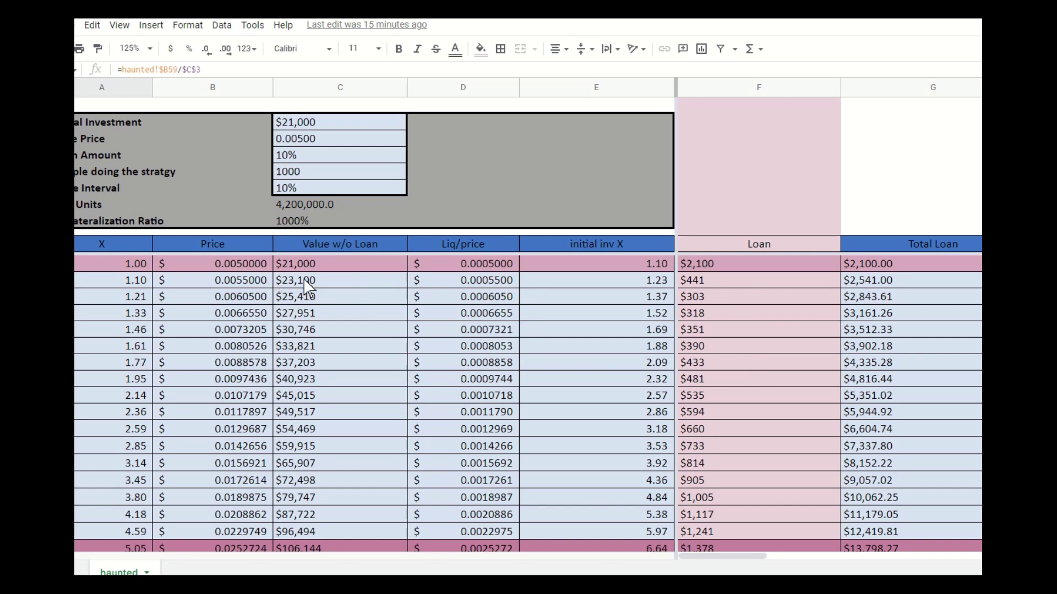
Inspect the Value w/o Loan SUM formulas behind $45,015, $54,469 and $59,915 in column C
{"action": "left_click_drag", "start_coordinate": [302, 281], "coordinate": [300, 346]}
{"action": "left_click", "coordinate": [365, 396]}
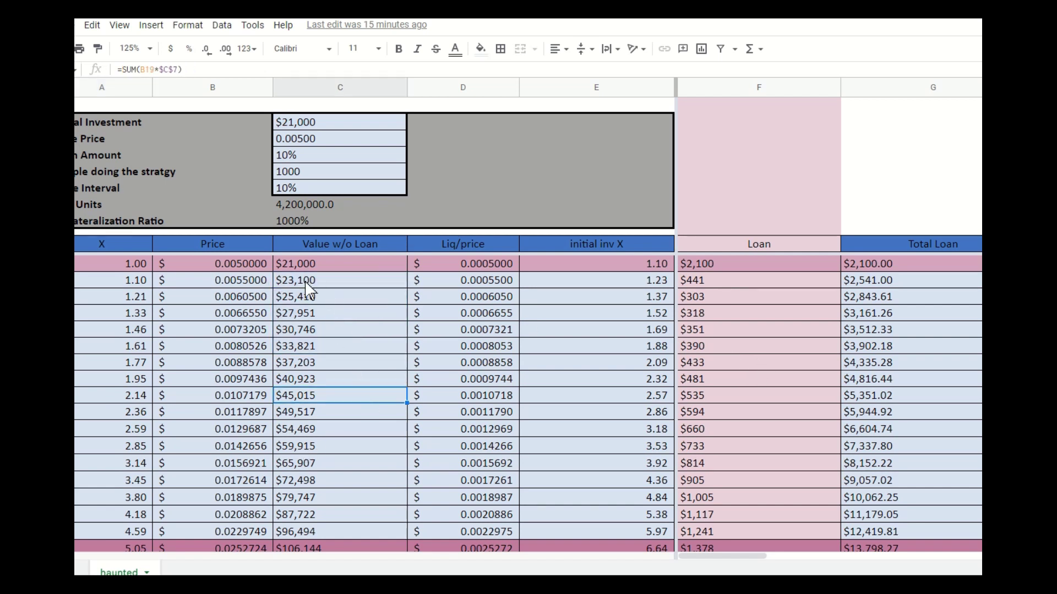
{"action": "left_click", "coordinate": [303, 434]}
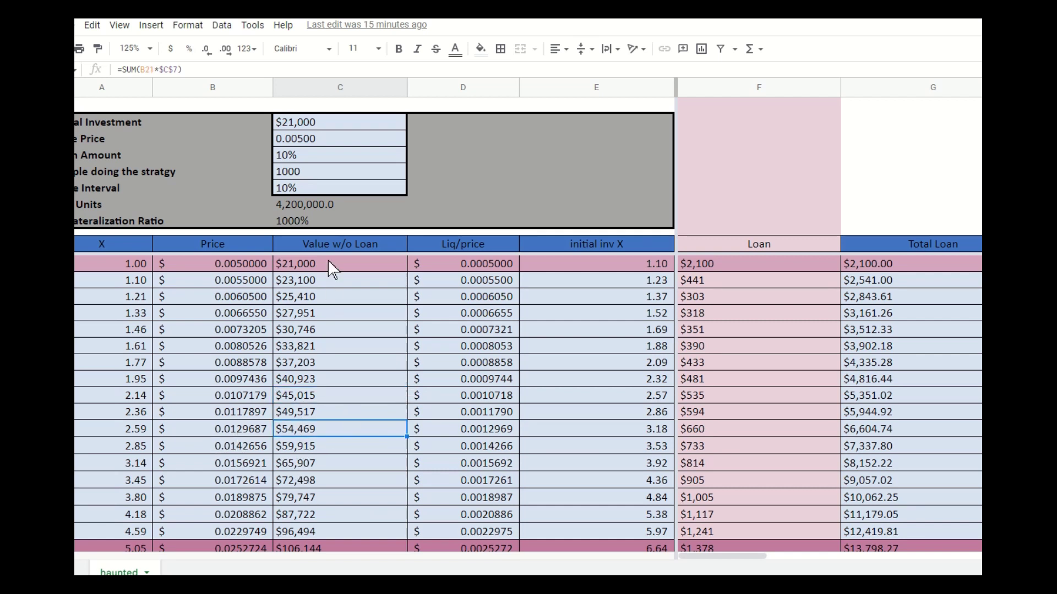
{"action": "left_click", "coordinate": [317, 446]}
{"action": "left_click", "coordinate": [319, 433]}
Check the X formula for the 5.05 row and bring columns M and N into view
{"action": "scroll", "coordinate": [485, 419], "scroll_direction": "down", "scroll_amount": 1}
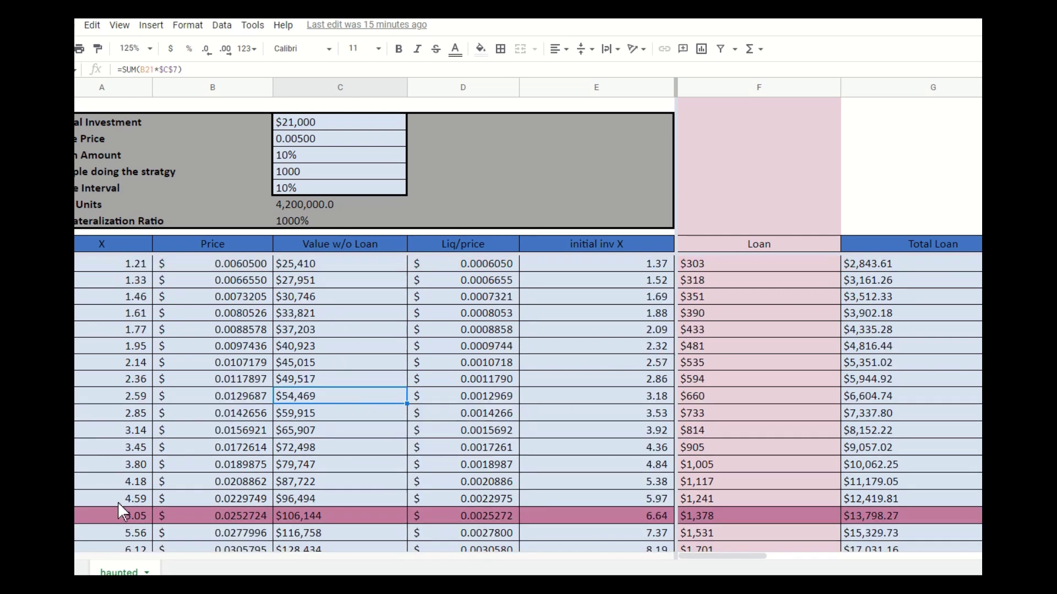
{"action": "left_click", "coordinate": [110, 514]}
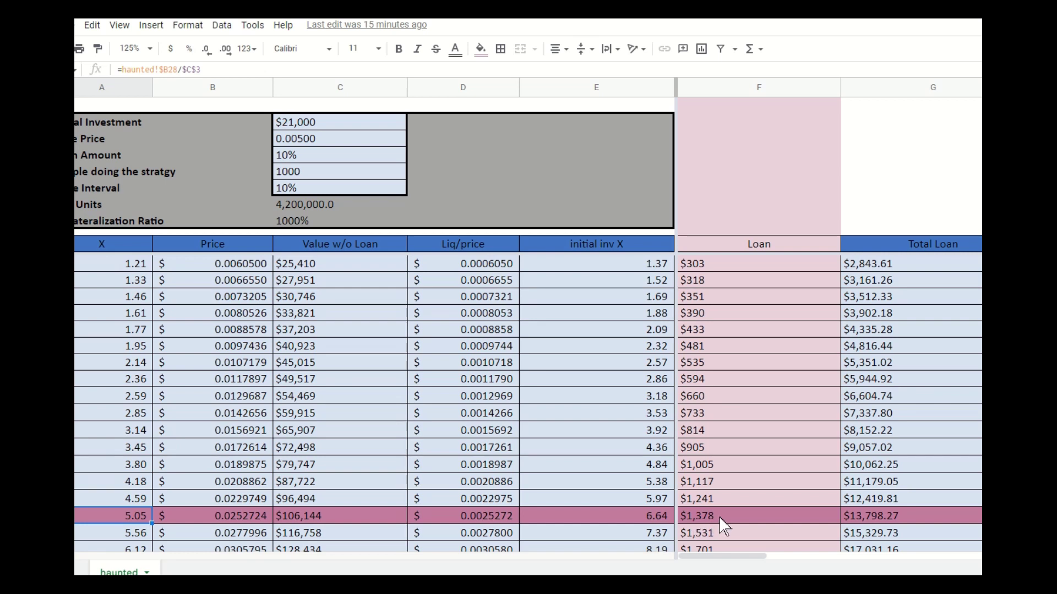
{"action": "left_click_drag", "start_coordinate": [741, 557], "coordinate": [941, 558]}
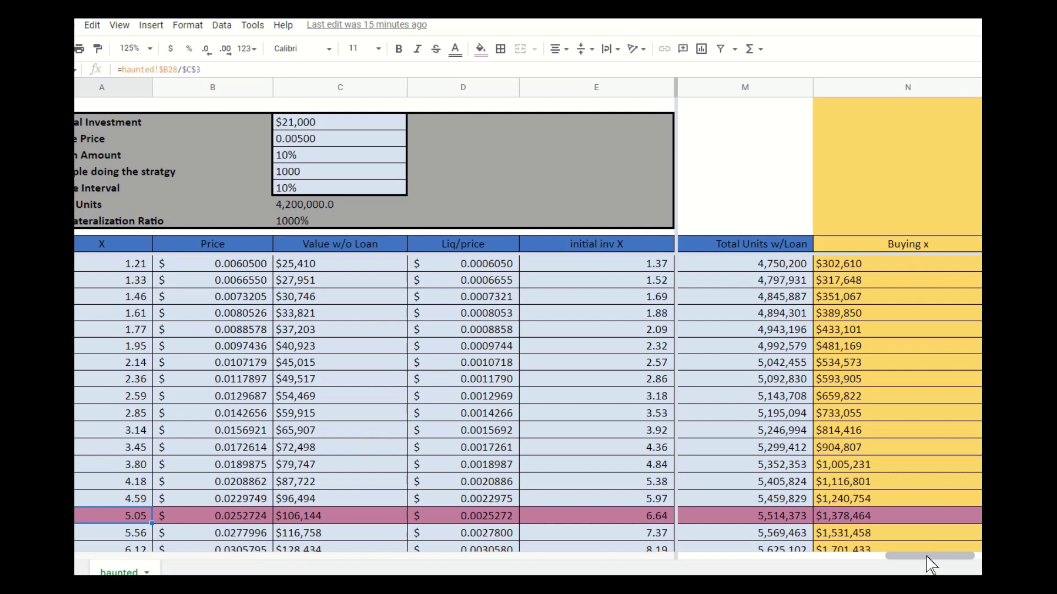
Check the 9.85 row's X formula, compare its Buying x and fees X people columns, then return to columns F and G
{"action": "left_click_drag", "start_coordinate": [931, 564], "coordinate": [708, 566]}
{"action": "scroll", "coordinate": [390, 478], "scroll_direction": "down", "scroll_amount": 4}
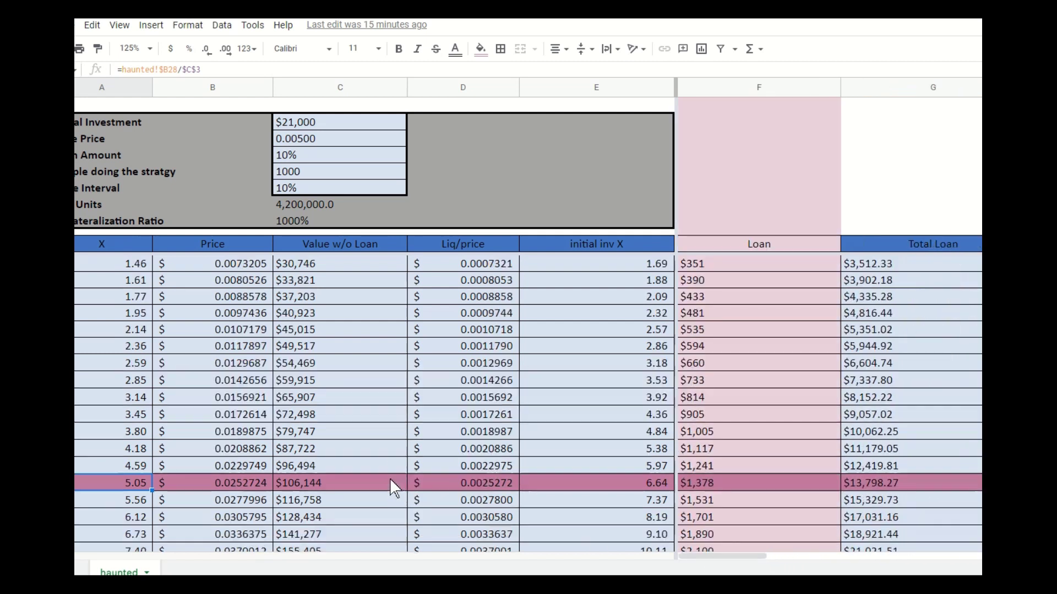
{"action": "left_click", "coordinate": [100, 438]}
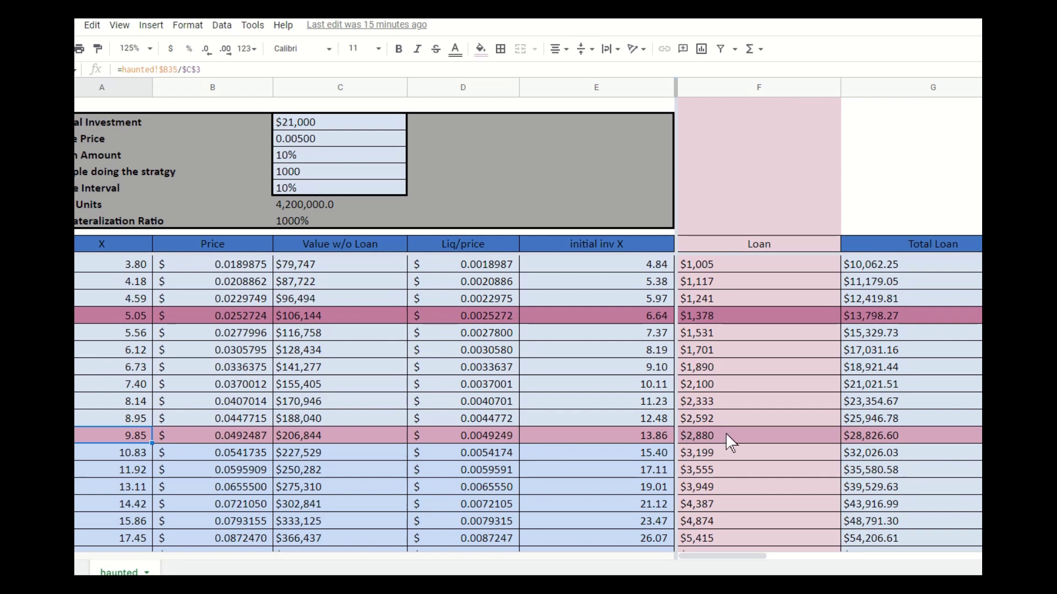
{"action": "left_click_drag", "start_coordinate": [754, 557], "coordinate": [977, 557]}
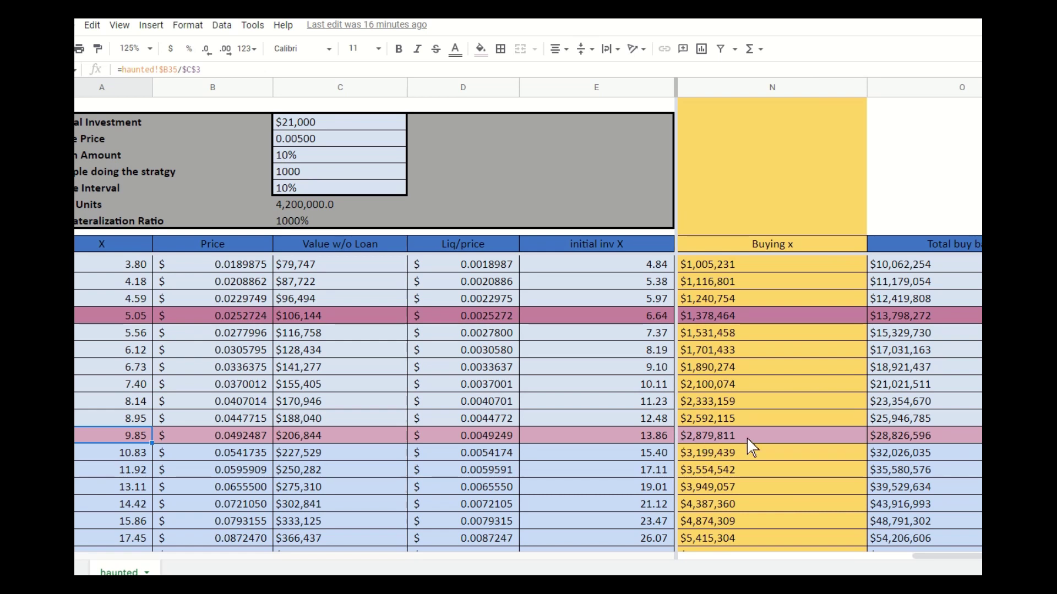
{"action": "left_click_drag", "start_coordinate": [918, 557], "coordinate": [975, 558]}
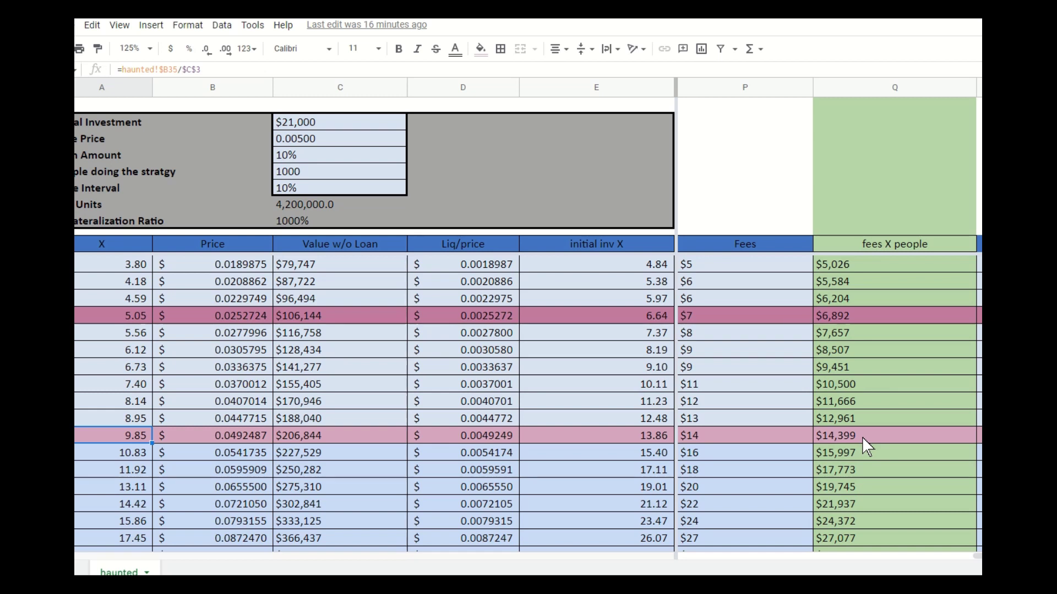
{"action": "left_click_drag", "start_coordinate": [975, 556], "coordinate": [701, 559]}
Inspect the X formula for the 25.55 row and the formula behind its $8,250 Loan
{"action": "scroll", "coordinate": [199, 453], "scroll_direction": "down", "scroll_amount": 4}
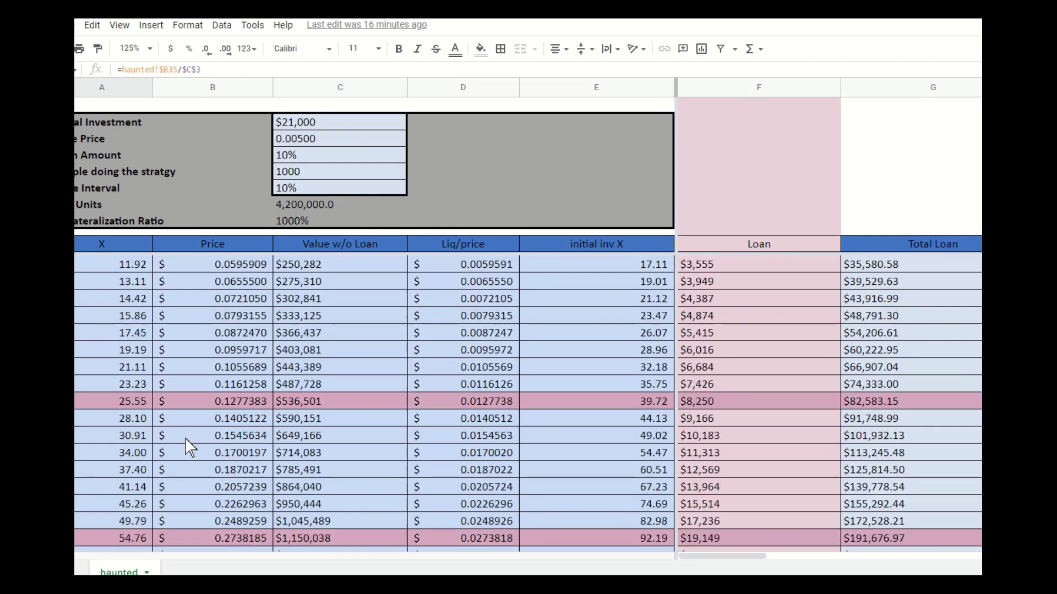
{"action": "scroll", "coordinate": [350, 380], "scroll_direction": "up", "scroll_amount": 1}
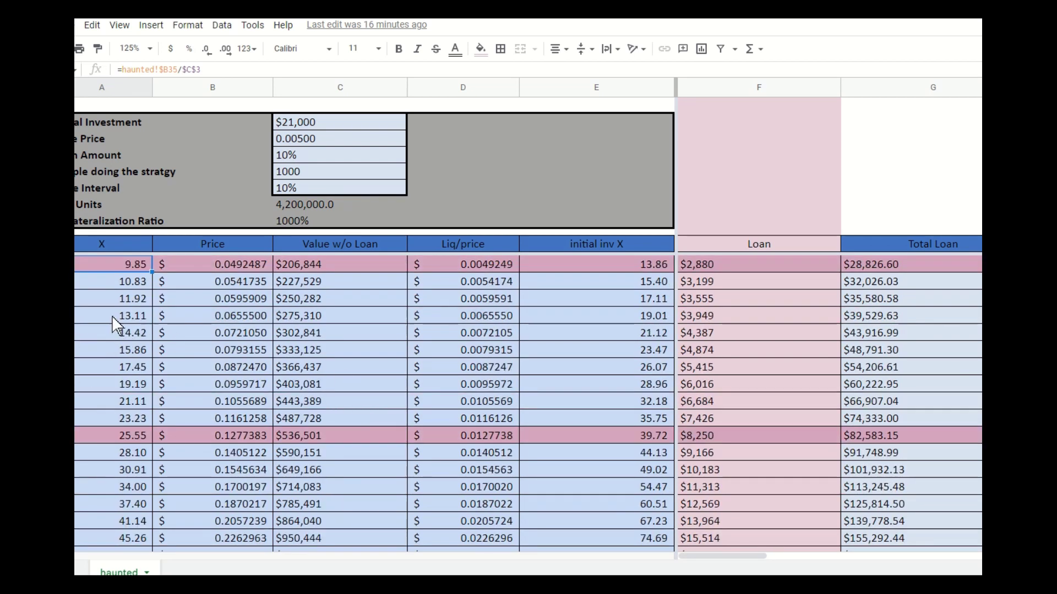
{"action": "scroll", "coordinate": [182, 377], "scroll_direction": "down", "scroll_amount": 1}
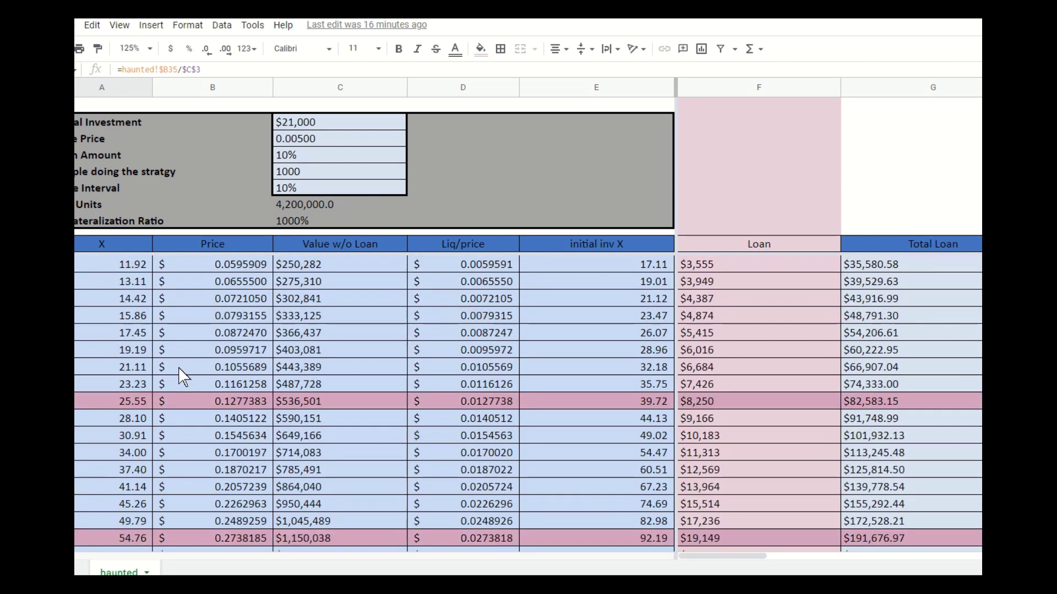
{"action": "left_click", "coordinate": [105, 402]}
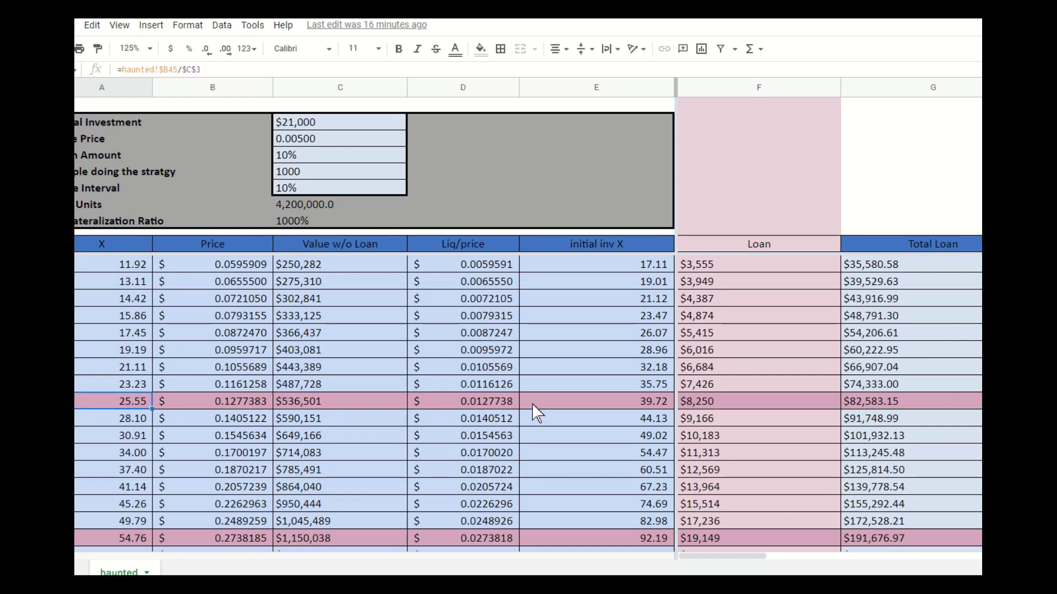
{"action": "left_click", "coordinate": [719, 401]}
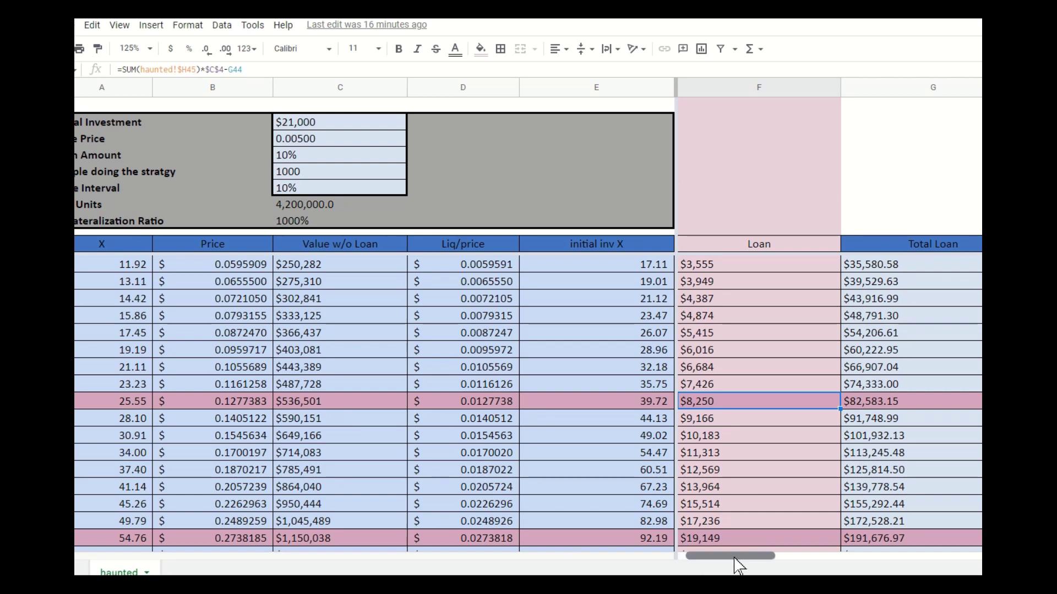
Scan the columns to the right and back, then move down to the rows around 97.02
{"action": "left_click_drag", "start_coordinate": [735, 559], "coordinate": [955, 562]}
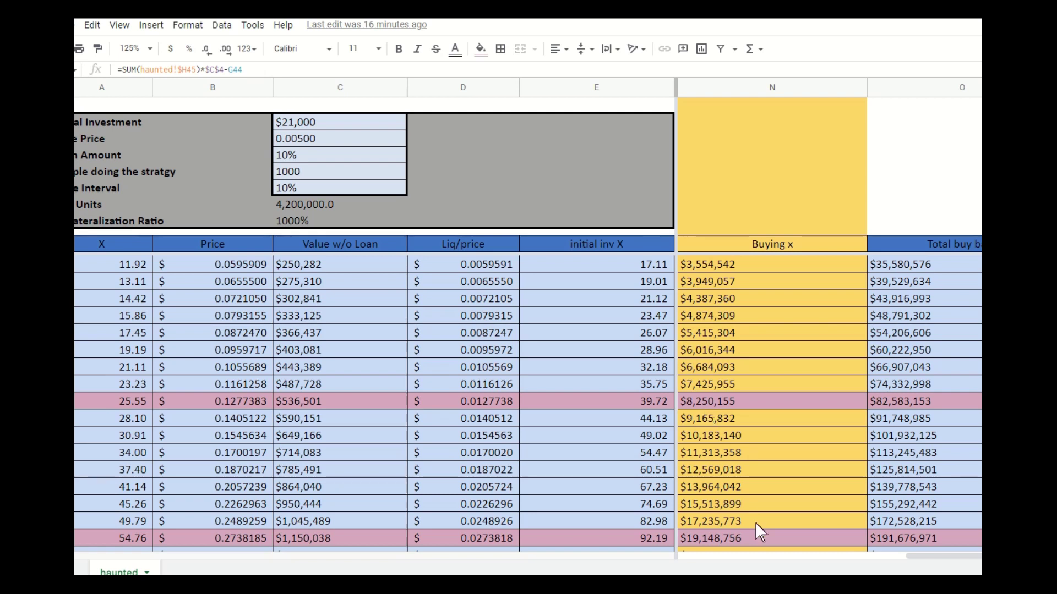
{"action": "left_click_drag", "start_coordinate": [943, 557], "coordinate": [968, 558]}
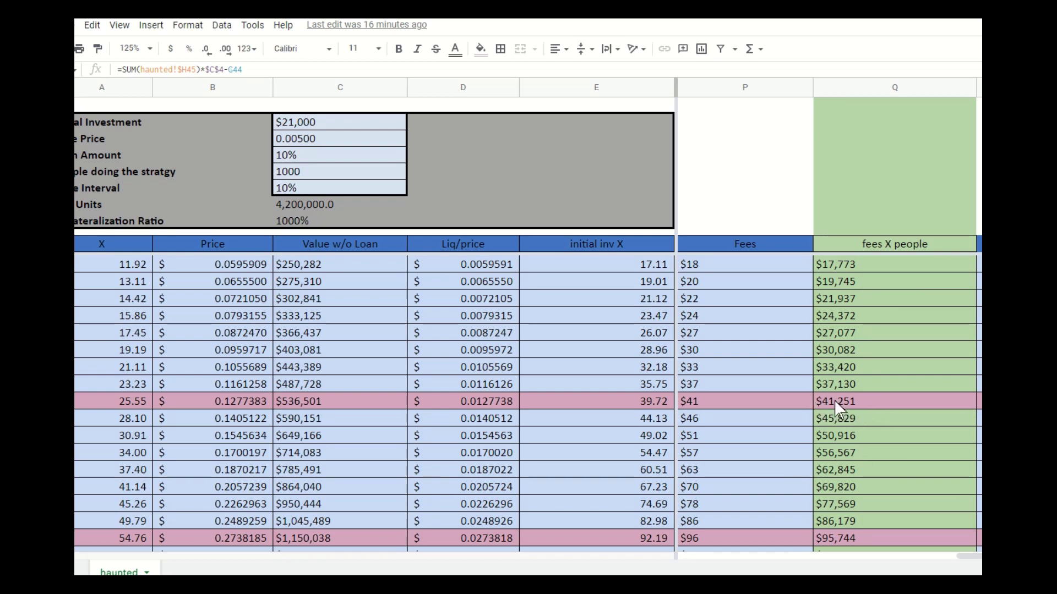
{"action": "left_click_drag", "start_coordinate": [966, 557], "coordinate": [727, 561]}
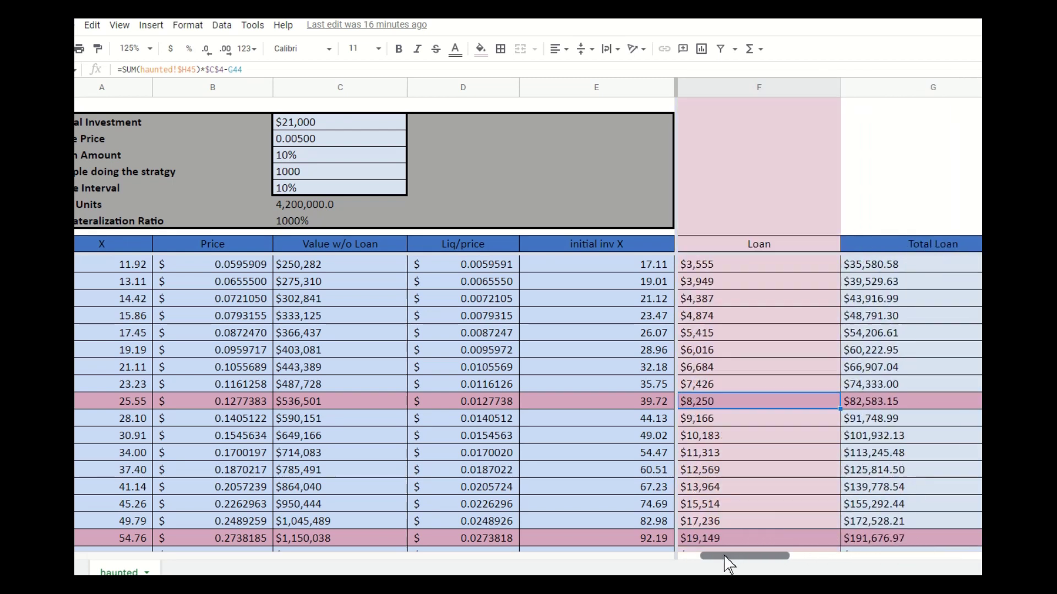
{"action": "scroll", "coordinate": [199, 409], "scroll_direction": "down", "scroll_amount": 6}
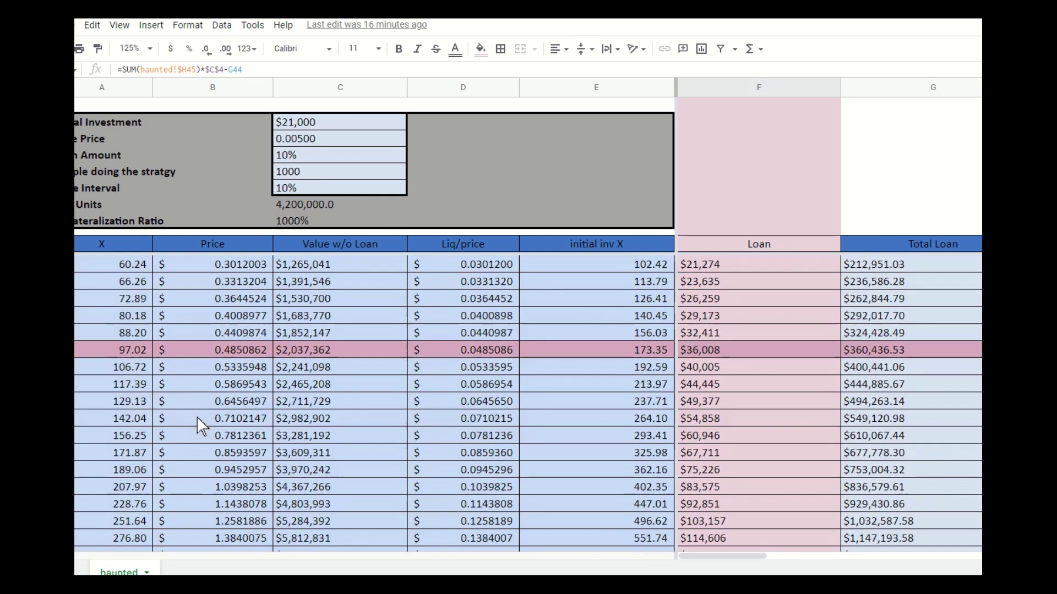
{"action": "left_click", "coordinate": [93, 350]}
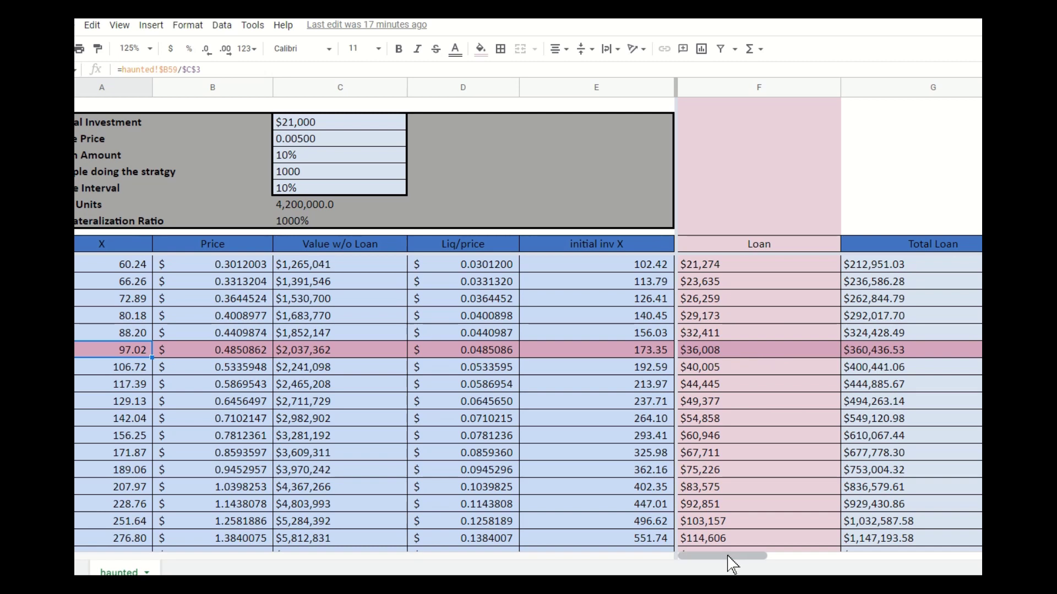
{"action": "left_click_drag", "start_coordinate": [728, 557], "coordinate": [828, 557]}
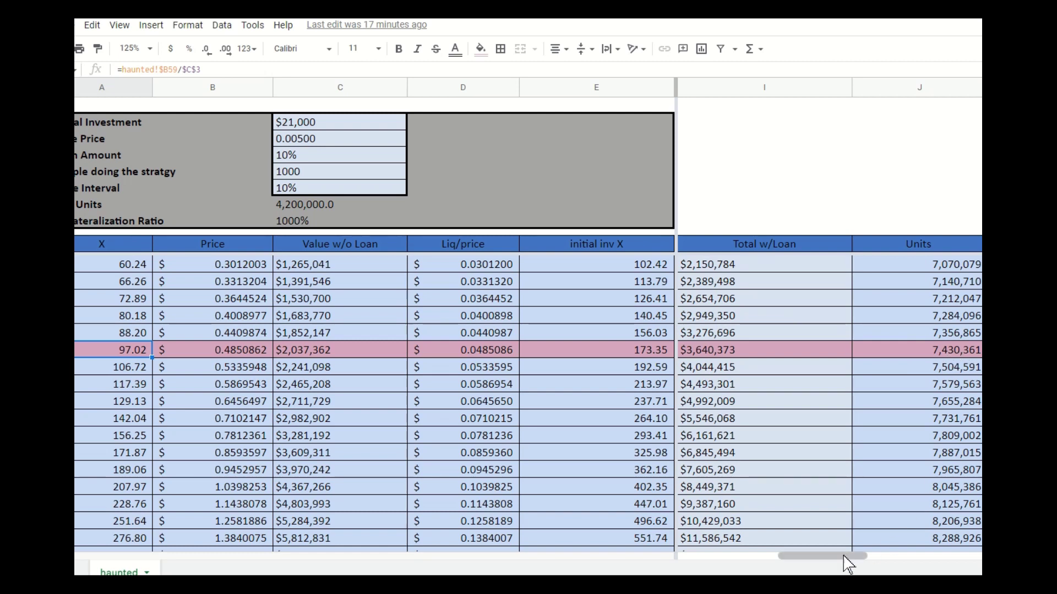
{"action": "left_click_drag", "start_coordinate": [845, 557], "coordinate": [966, 562]}
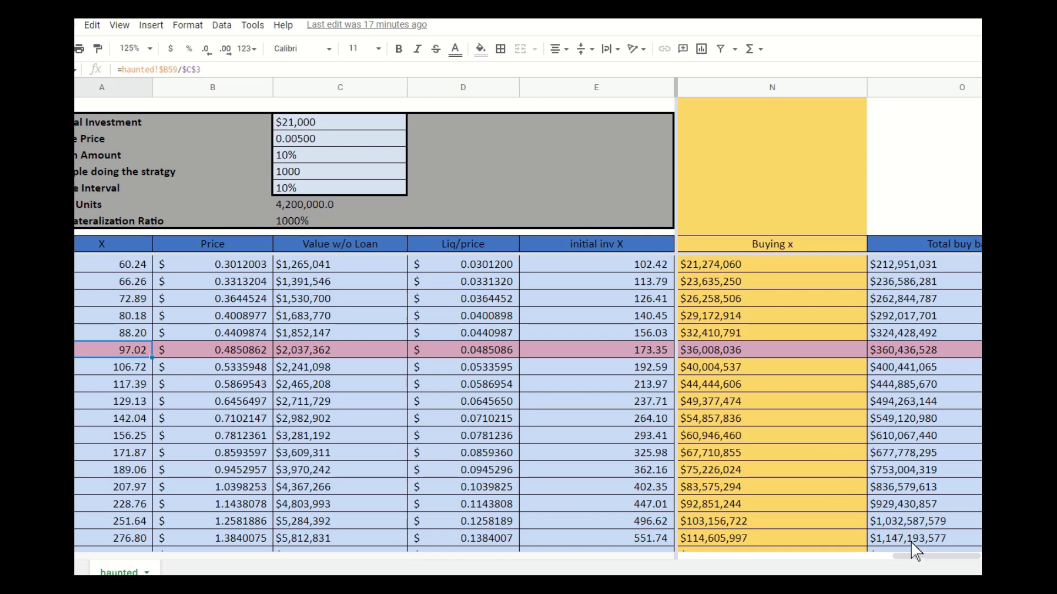
{"action": "left_click_drag", "start_coordinate": [914, 554], "coordinate": [979, 556]}
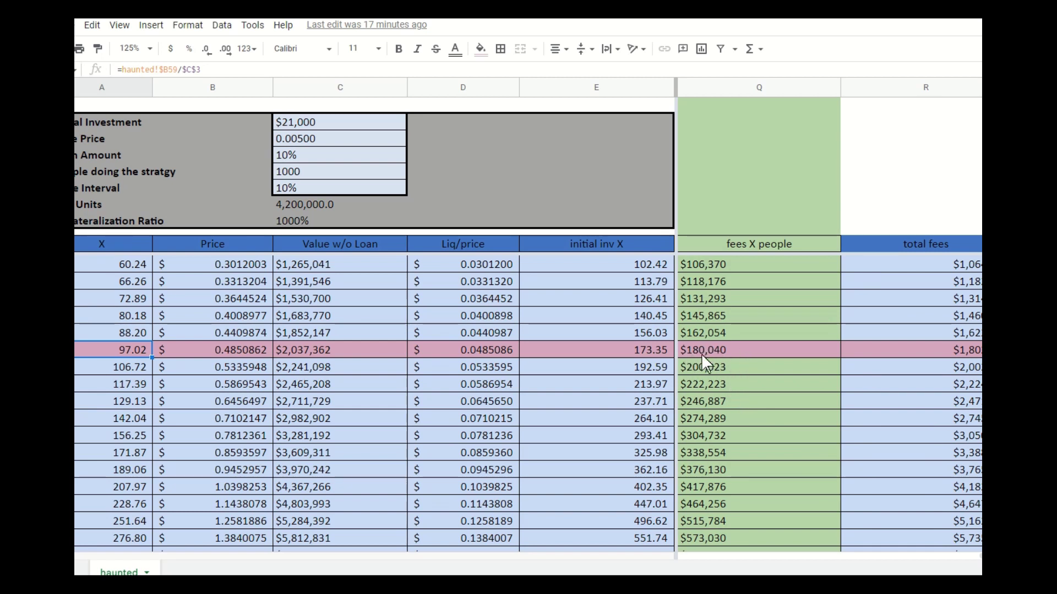
{"action": "left_click_drag", "start_coordinate": [936, 556], "coordinate": [625, 556]}
{"action": "scroll", "coordinate": [110, 358], "scroll_direction": "down", "scroll_amount": 3}
{"action": "scroll", "coordinate": [123, 385], "scroll_direction": "down", "scroll_amount": 7}
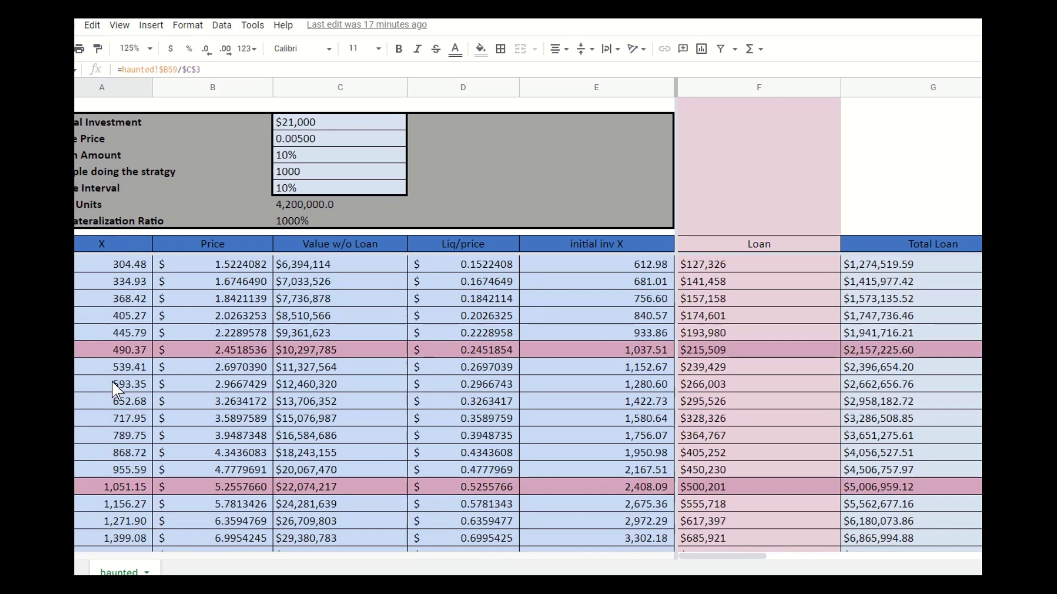
{"action": "scroll", "coordinate": [132, 393], "scroll_direction": "up", "scroll_amount": 1}
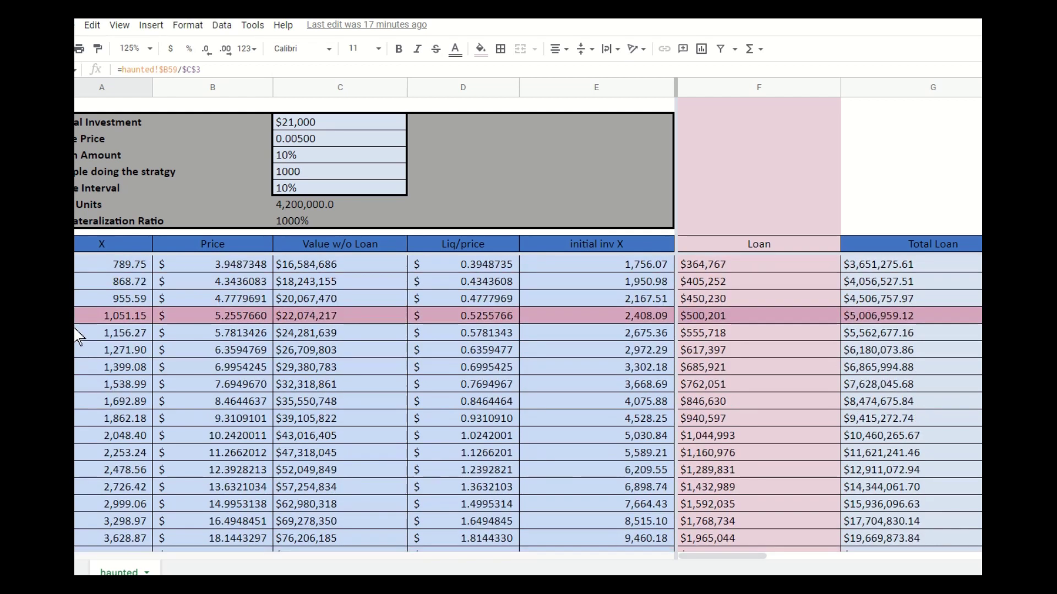
{"action": "left_click", "coordinate": [75, 314]}
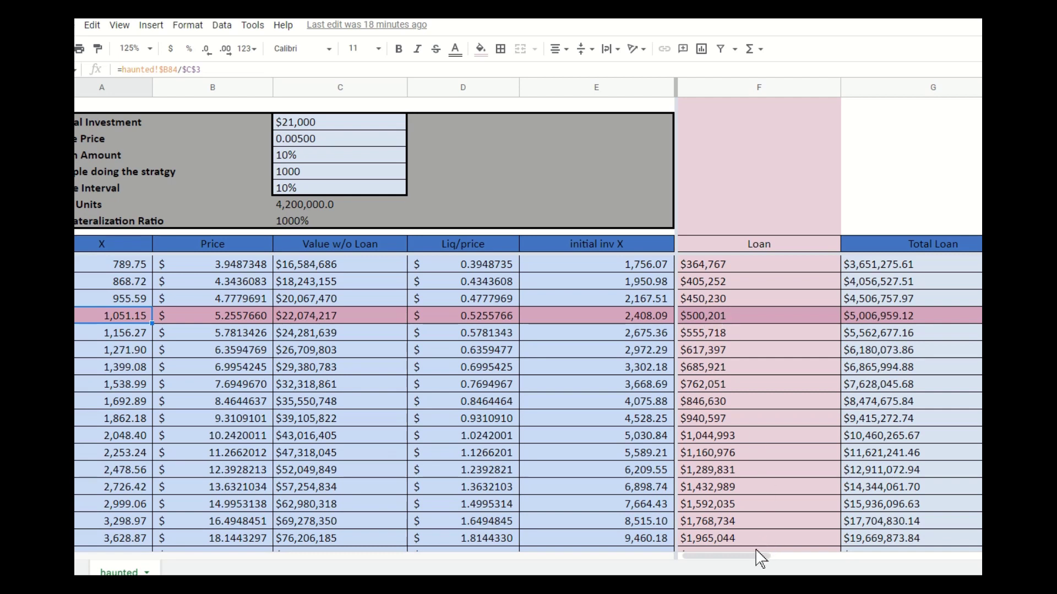
{"action": "left_click_drag", "start_coordinate": [760, 556], "coordinate": [967, 559]}
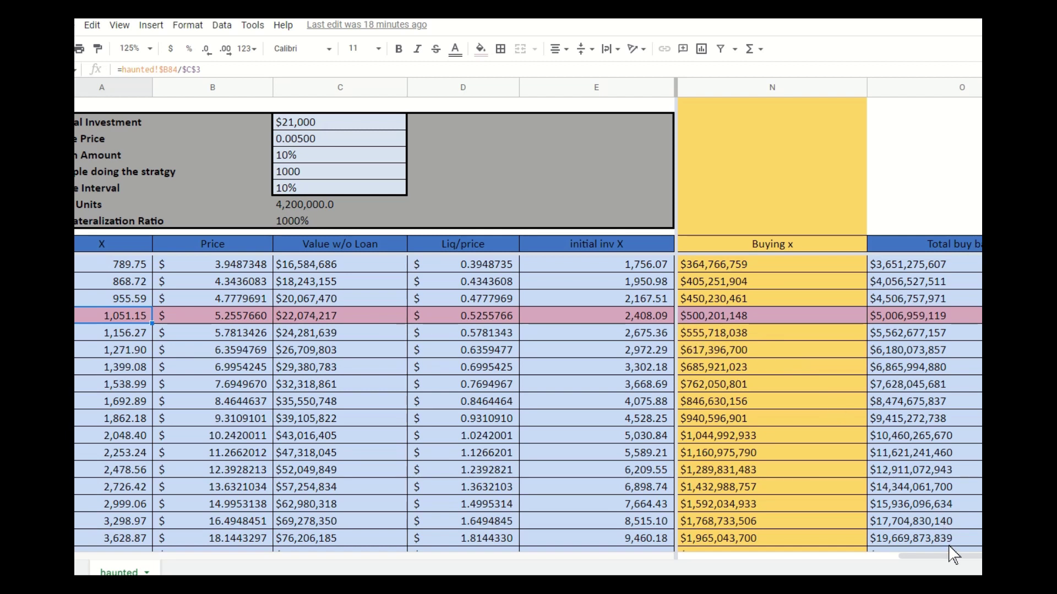
{"action": "left_click_drag", "start_coordinate": [956, 560], "coordinate": [910, 564]}
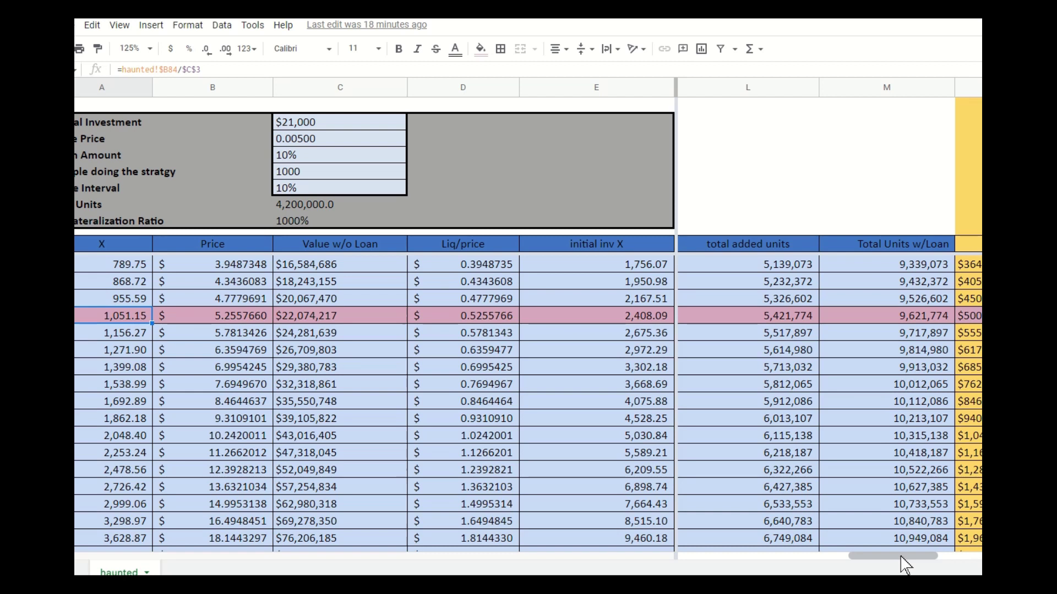
{"action": "left_click_drag", "start_coordinate": [901, 557], "coordinate": [980, 557]}
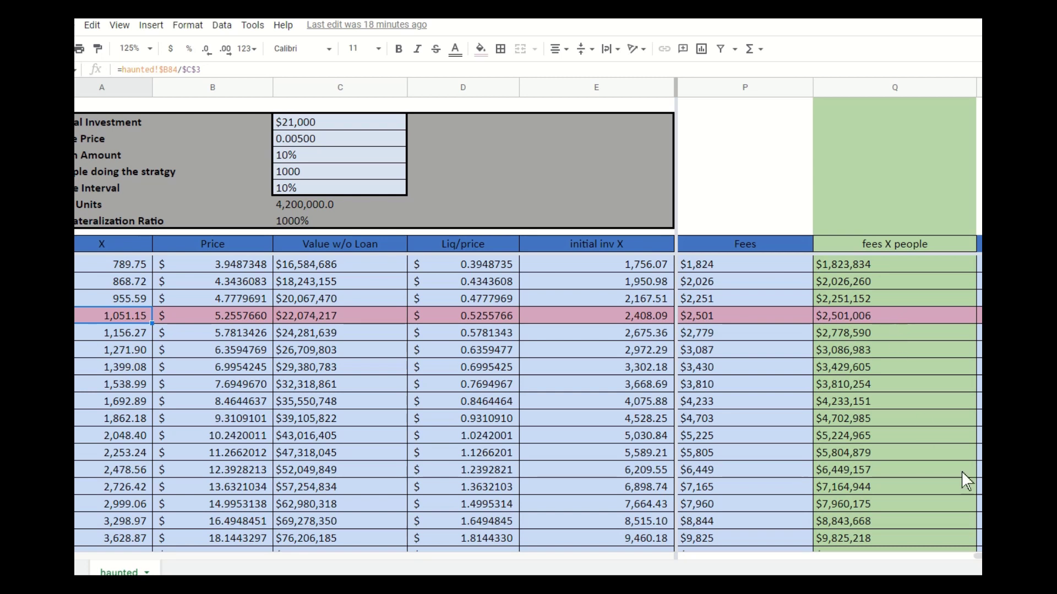
{"action": "left_click_drag", "start_coordinate": [978, 556], "coordinate": [677, 561]}
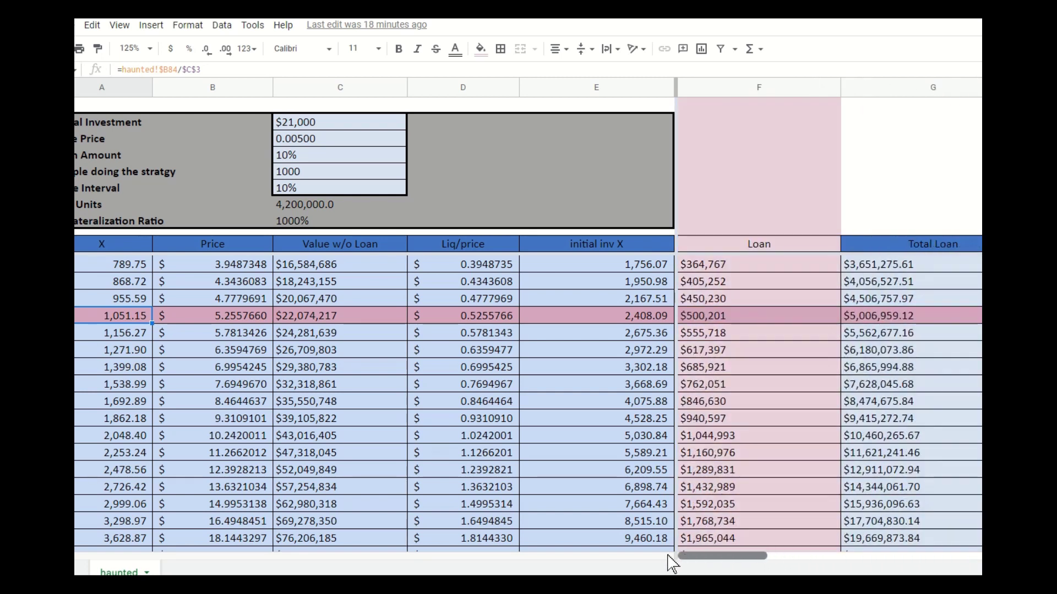
{"action": "scroll", "coordinate": [479, 503], "scroll_direction": "up", "scroll_amount": 3}
{"action": "scroll", "coordinate": [392, 452], "scroll_direction": "down", "scroll_amount": 3}
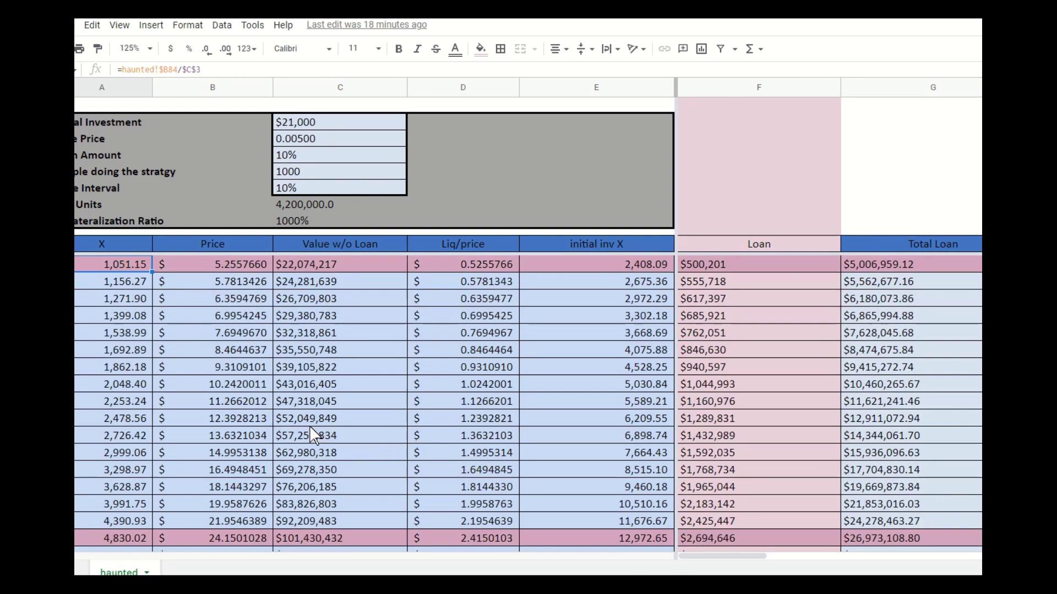
{"action": "scroll", "coordinate": [292, 432], "scroll_direction": "down", "scroll_amount": 4}
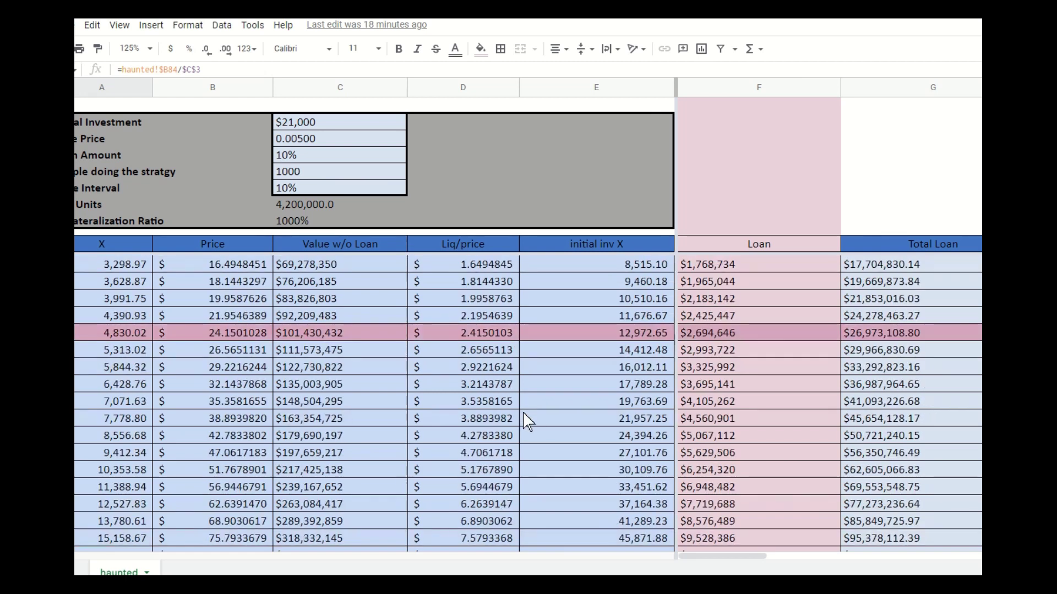
{"action": "scroll", "coordinate": [536, 418], "scroll_direction": "up", "scroll_amount": 4}
{"action": "scroll", "coordinate": [545, 413], "scroll_direction": "down", "scroll_amount": 5}
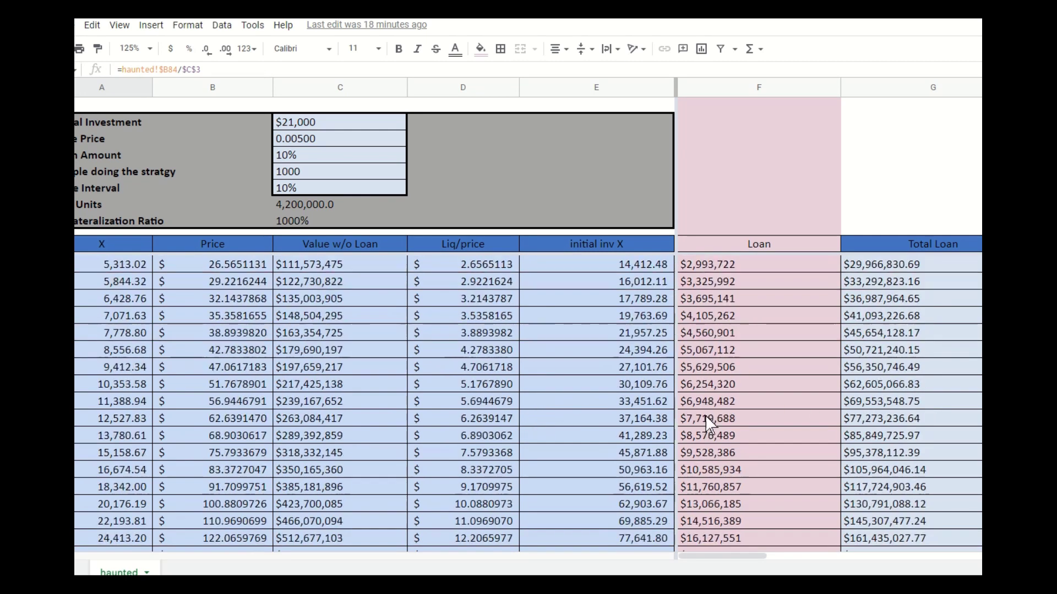
Fill the 15,158.67 row with light pink
{"action": "left_click", "coordinate": [116, 452]}
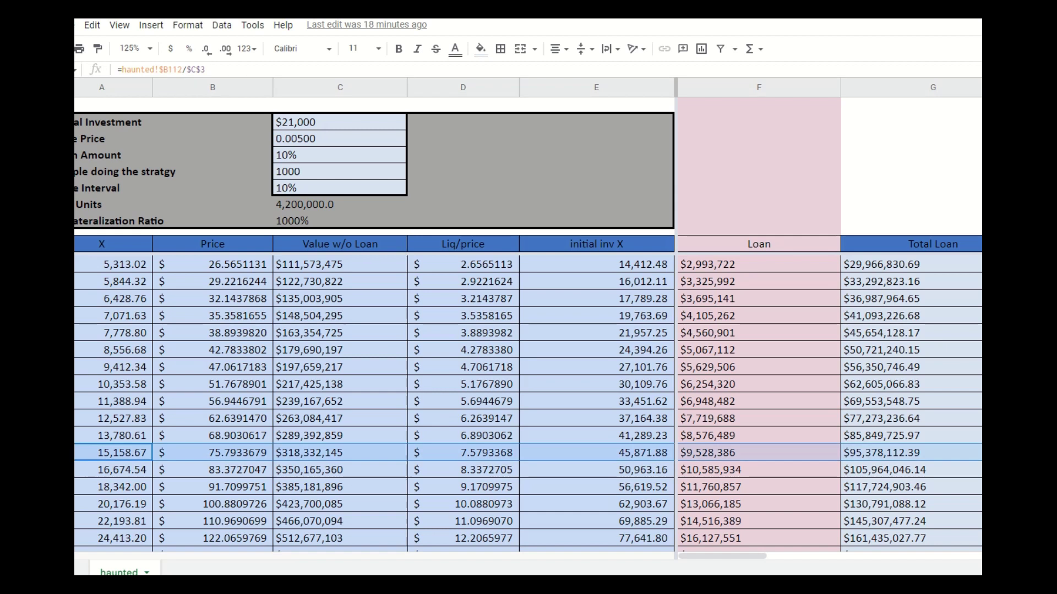
{"action": "left_click", "coordinate": [480, 49]}
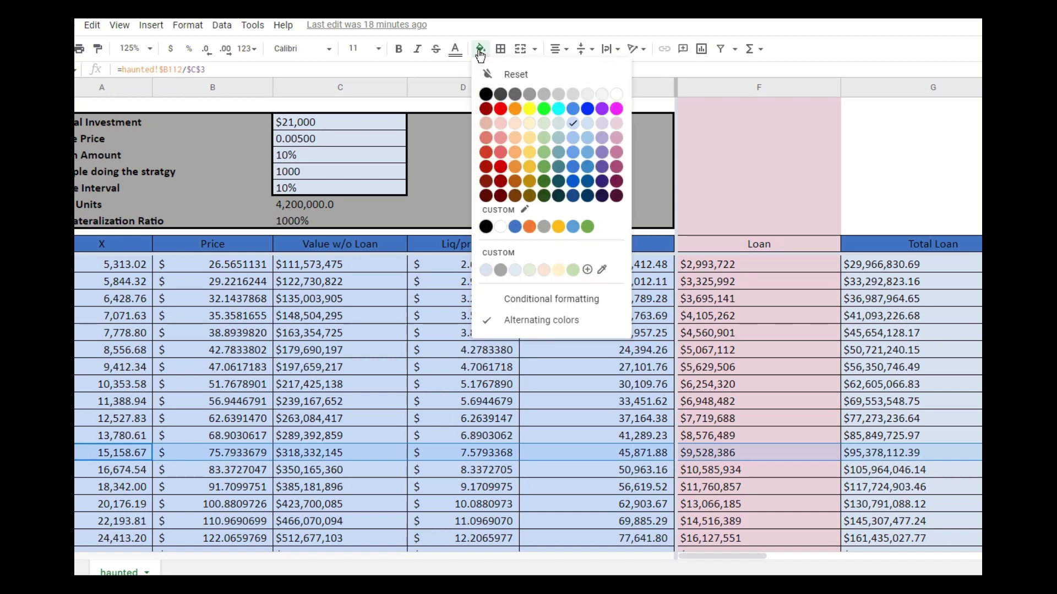
{"action": "left_click", "coordinate": [615, 153]}
{"action": "scroll", "coordinate": [385, 358], "scroll_direction": "down", "scroll_amount": 2}
{"action": "left_click", "coordinate": [327, 417]}
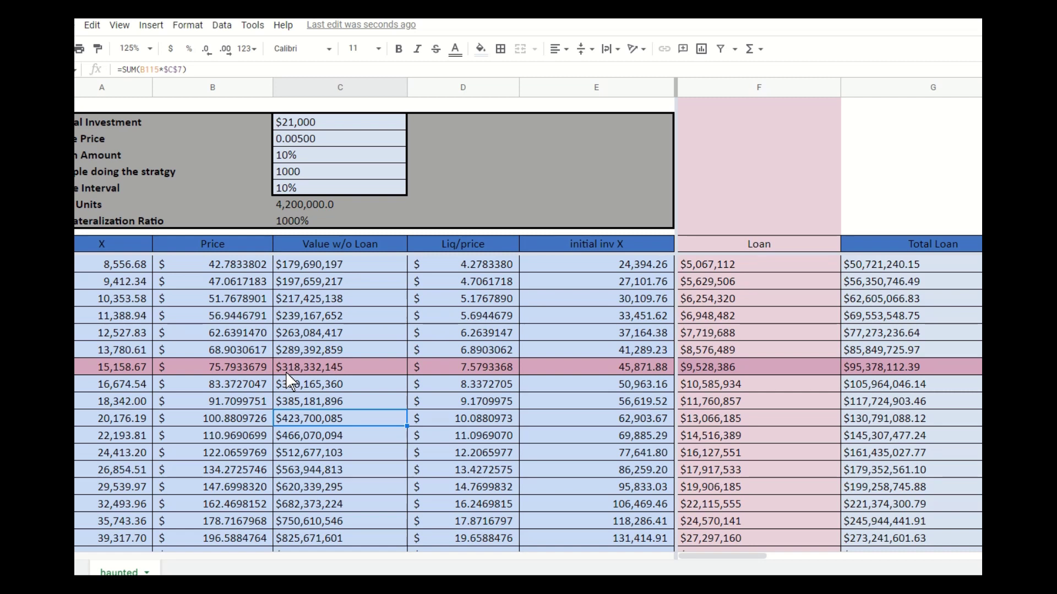
Review the pink-marked row across the far columns and return to the top of the sheet
{"action": "left_click_drag", "start_coordinate": [726, 556], "coordinate": [956, 557]}
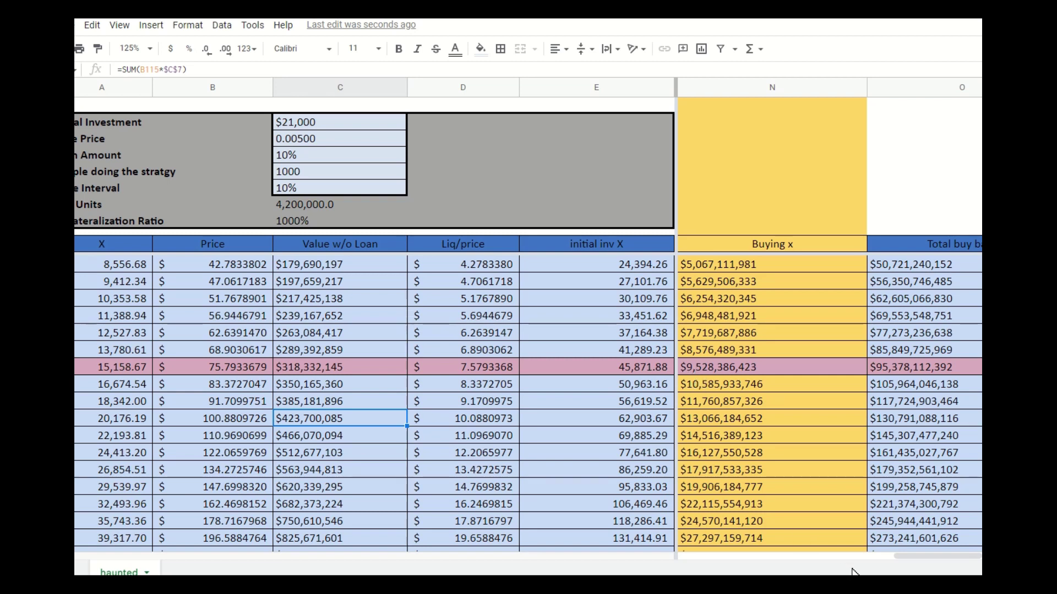
{"action": "left_click_drag", "start_coordinate": [915, 560], "coordinate": [972, 557]}
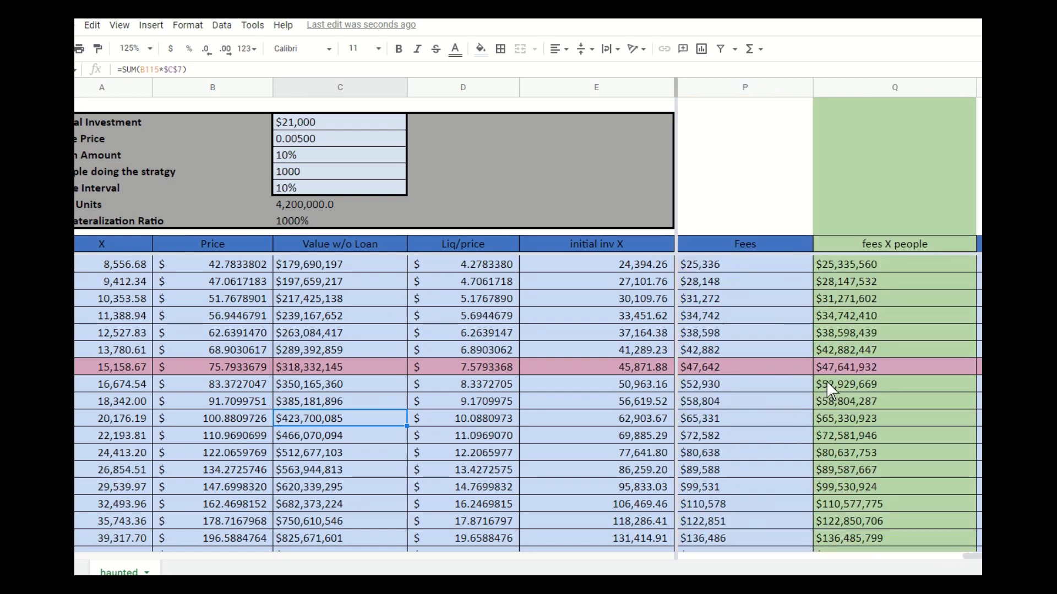
{"action": "left_click_drag", "start_coordinate": [969, 556], "coordinate": [683, 557]}
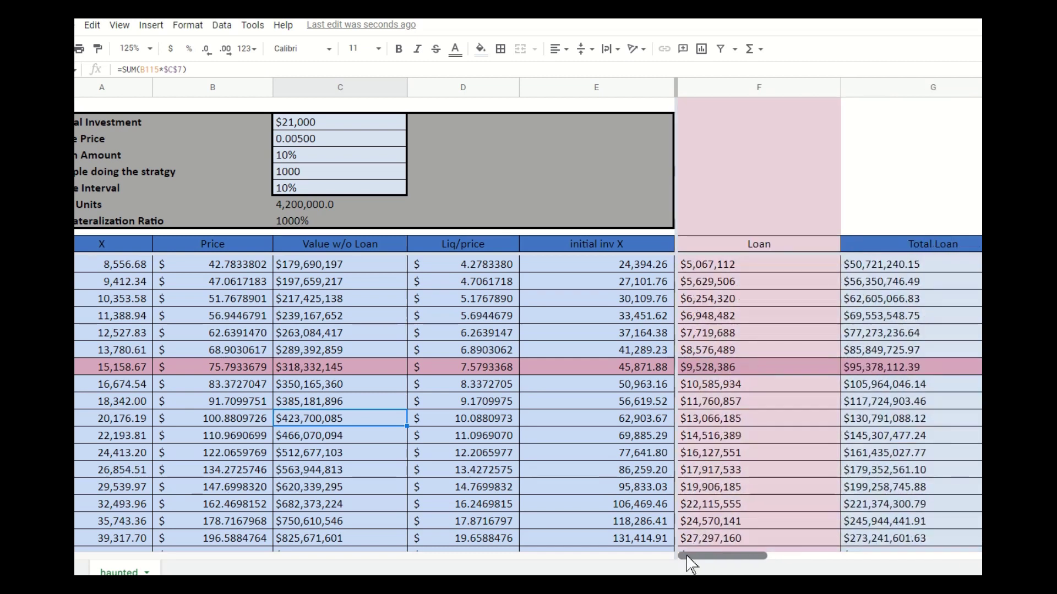
{"action": "scroll", "coordinate": [368, 390], "scroll_direction": "up", "scroll_amount": 8}
{"action": "scroll", "coordinate": [295, 366], "scroll_direction": "up", "scroll_amount": 20}
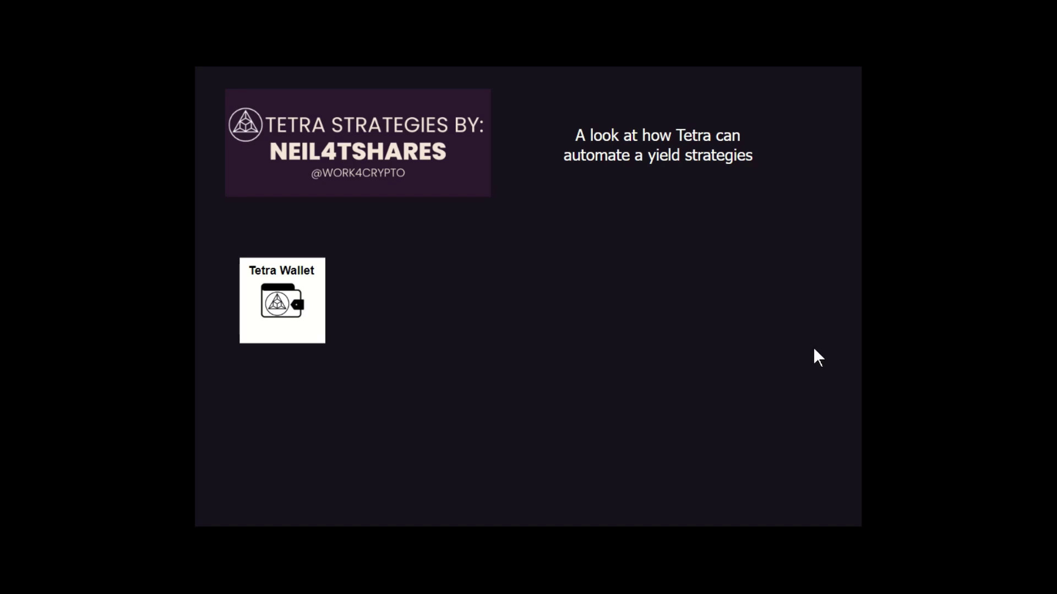
Advance the slide animation to reveal the PLS strategy box linked from the Tetra Wallet
{"action": "key", "text": "Right"}
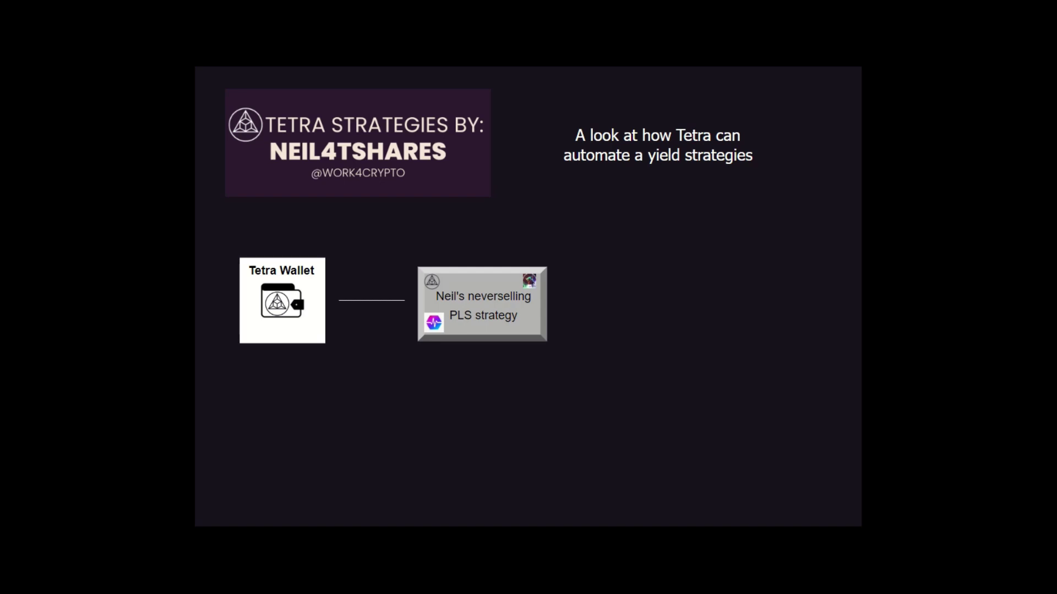
{"action": "key", "text": "Right"}
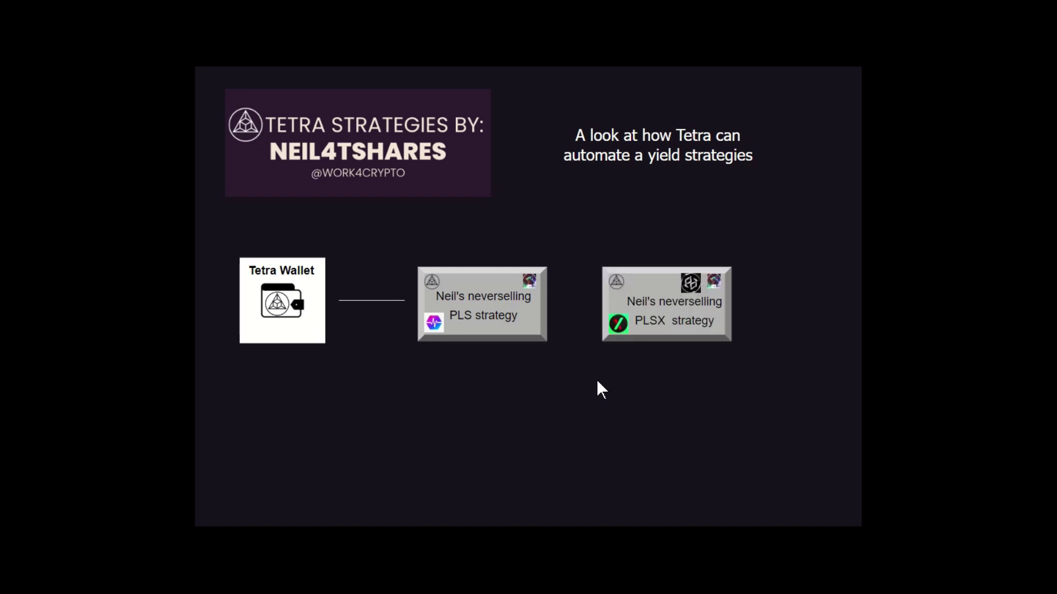